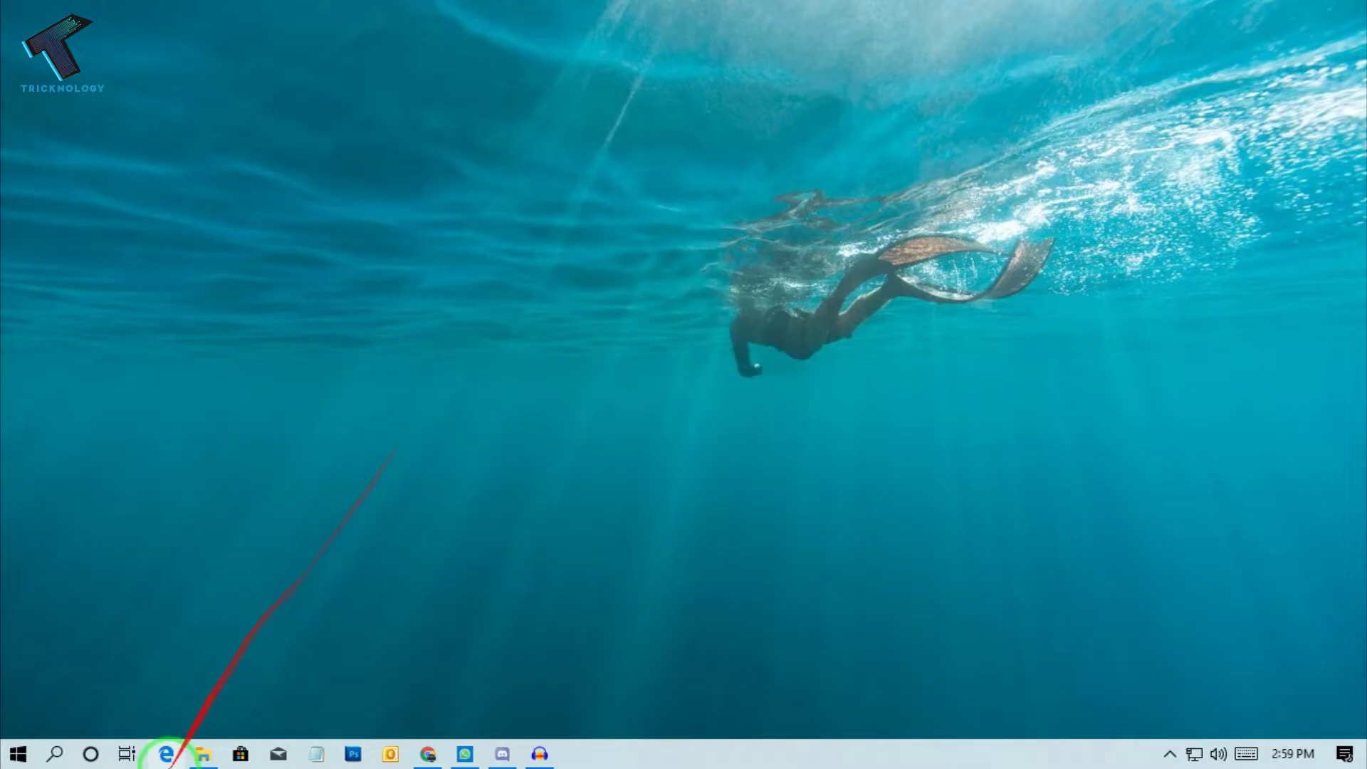
Bring up This PC in File Explorer to list all drives, including RECOVERY (H:)
left_click(197, 754)
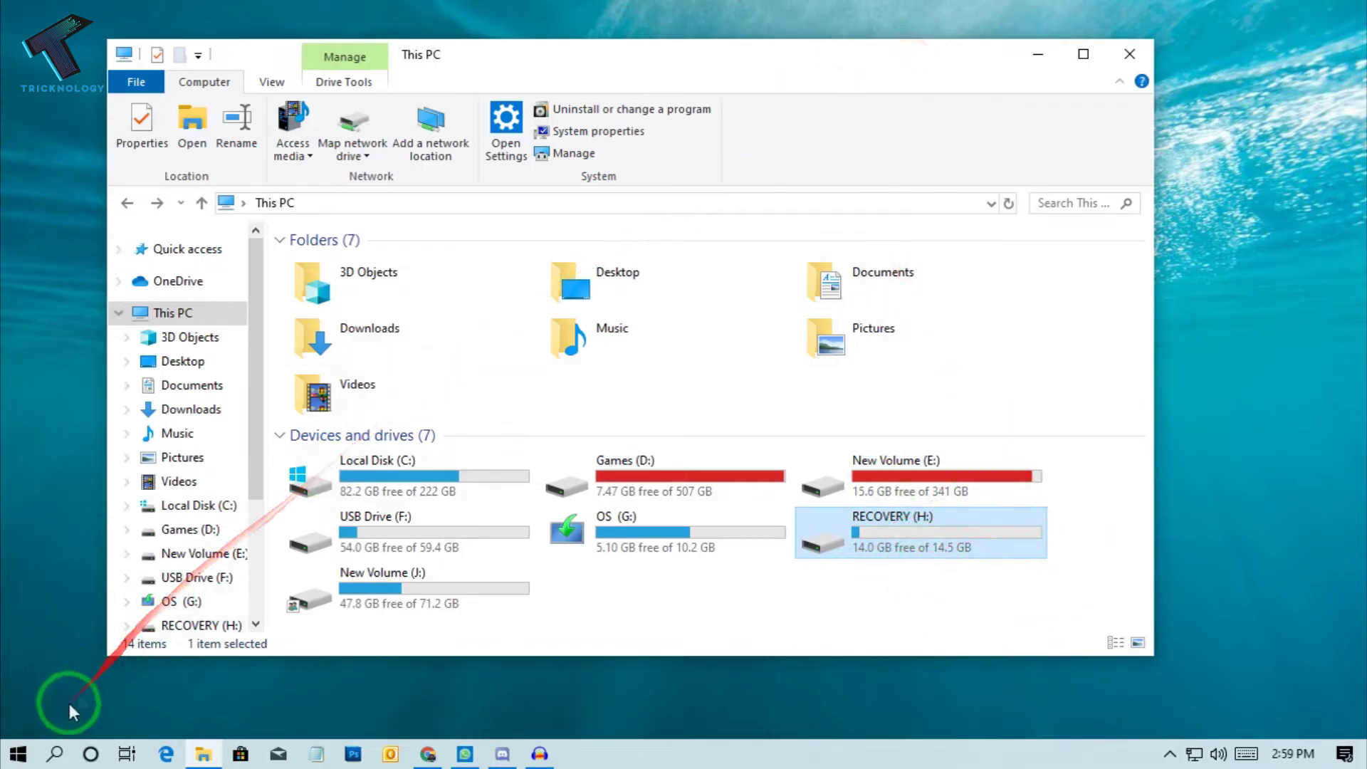
Launch Control Panel from Start search and maximize its window
left_click(22, 757)
type("co")
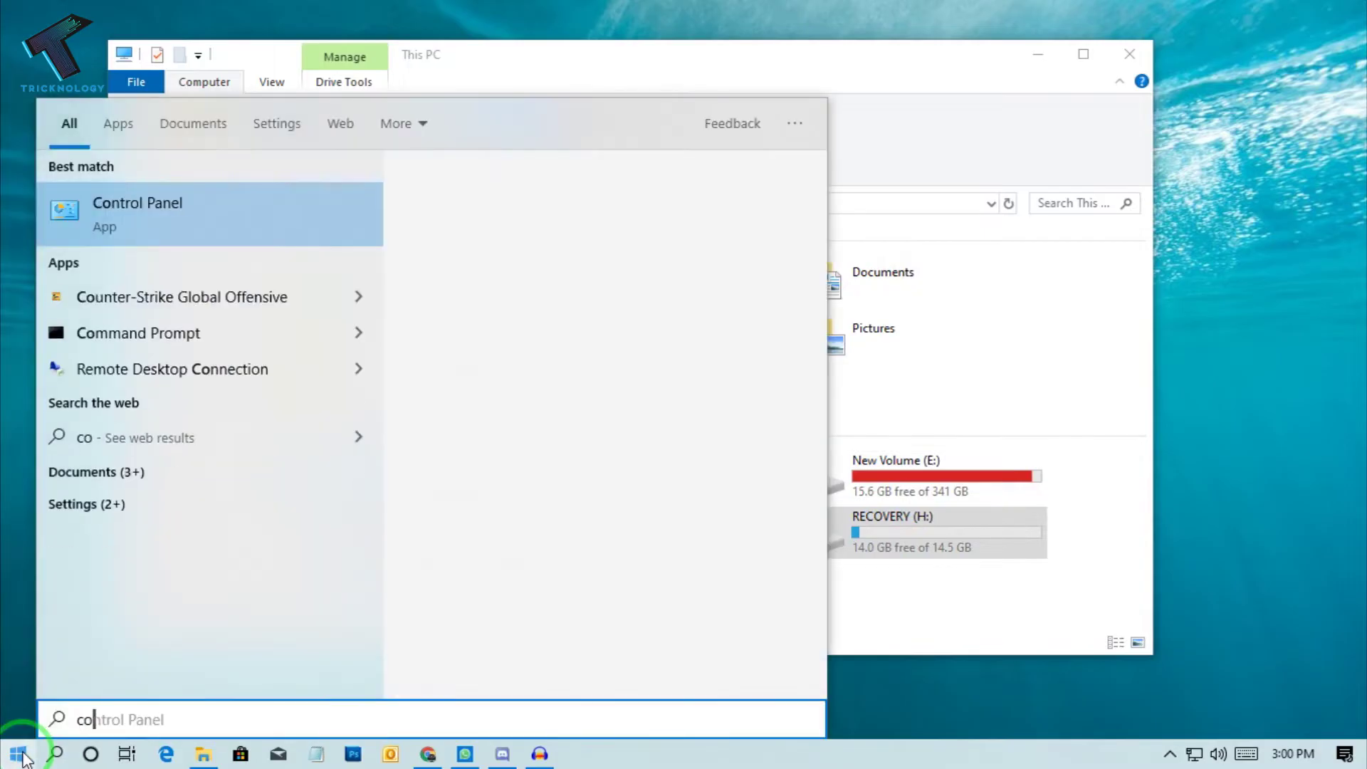
type("ntrol panel")
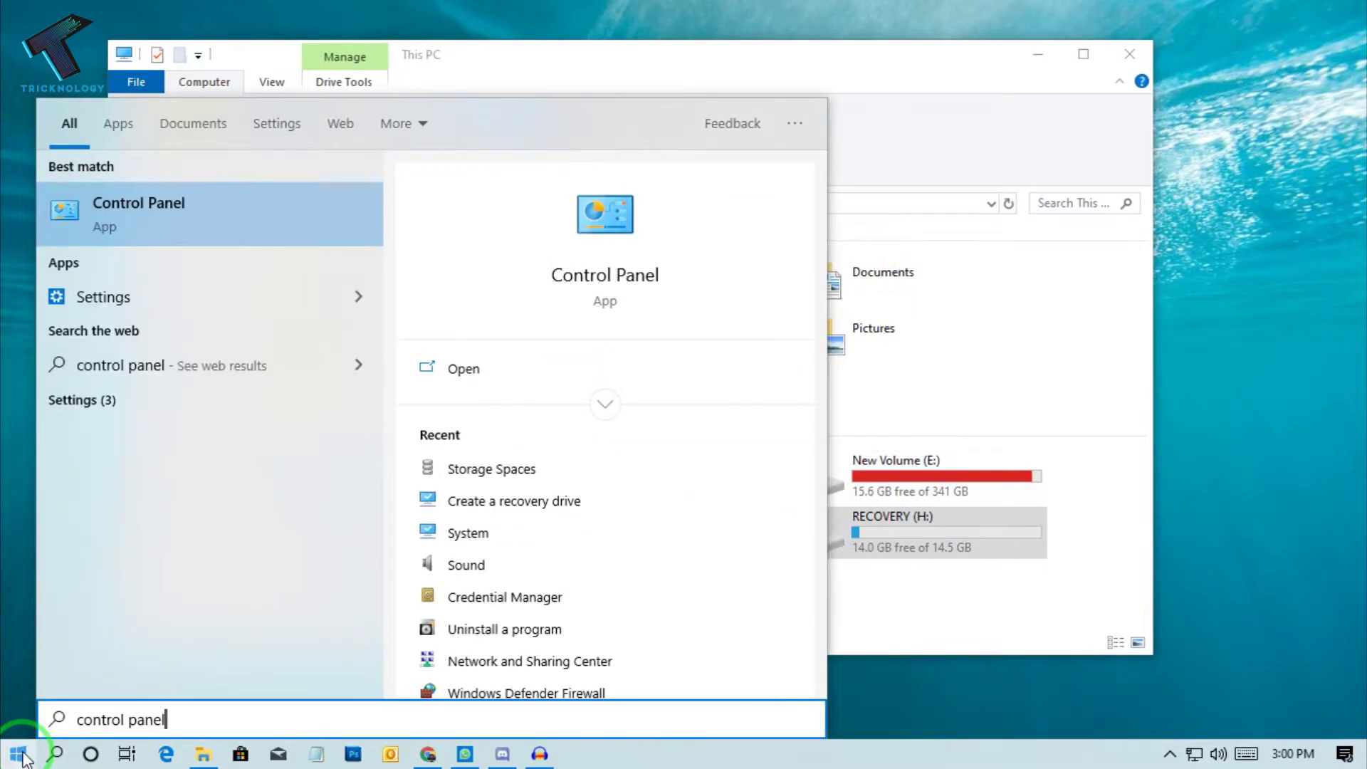
left_click(77, 200)
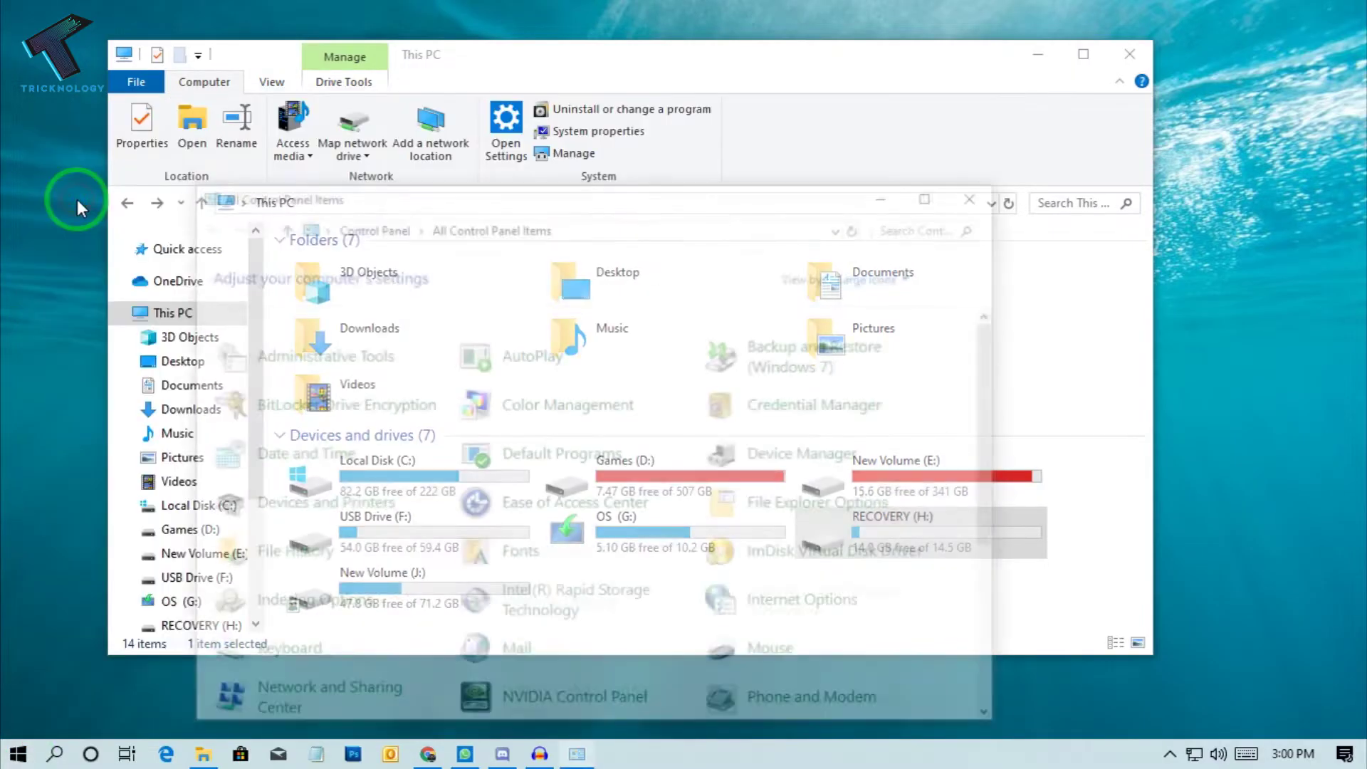
double_click(636, 192)
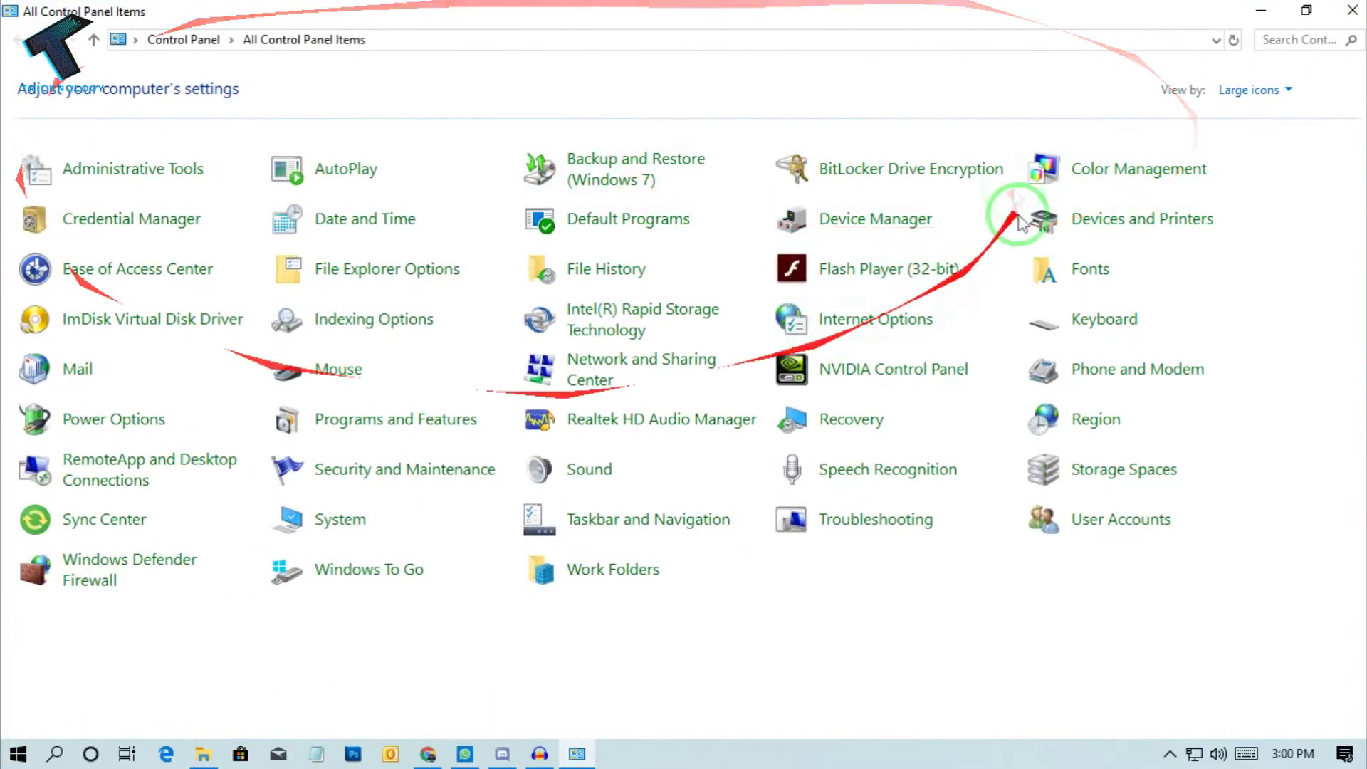
Switch Control Panel from Category view to Large icons and go to its search box
left_click(1255, 90)
left_click(1265, 116)
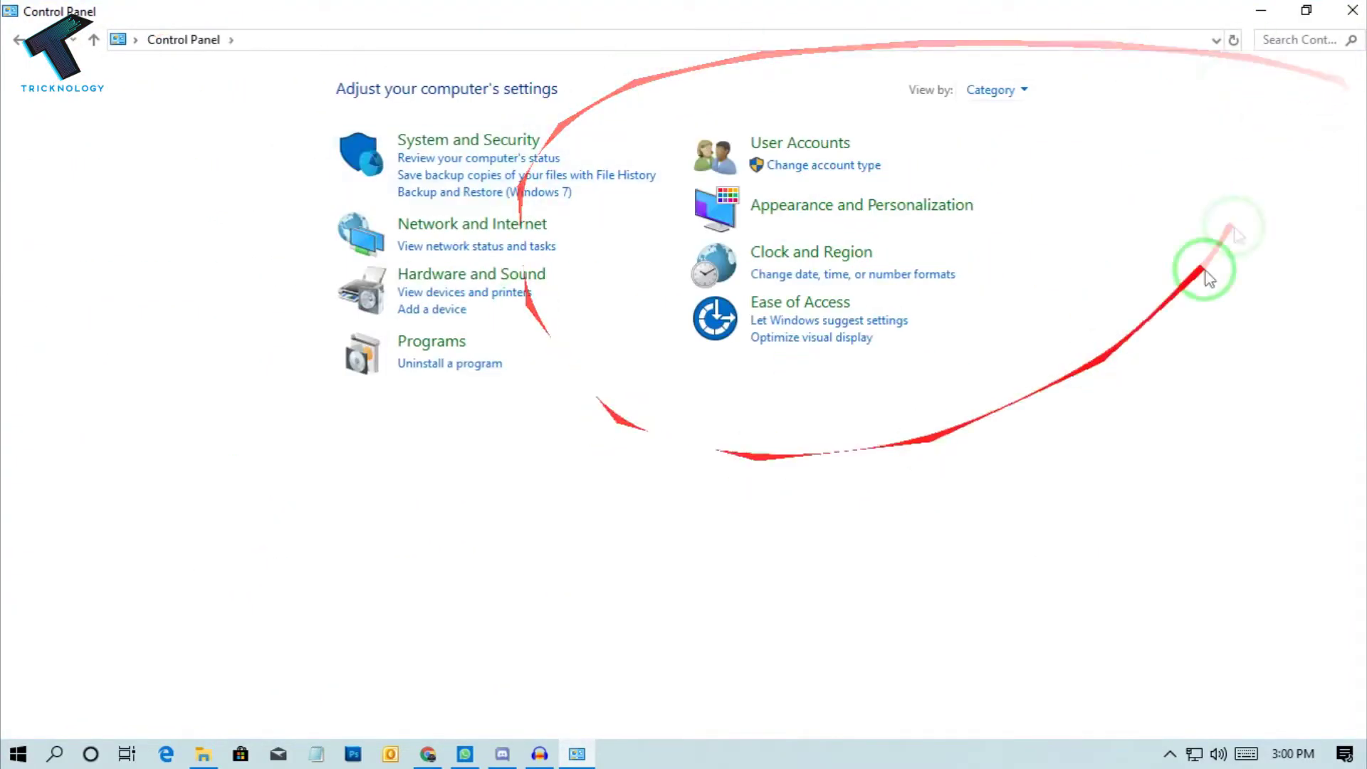
left_click(998, 90)
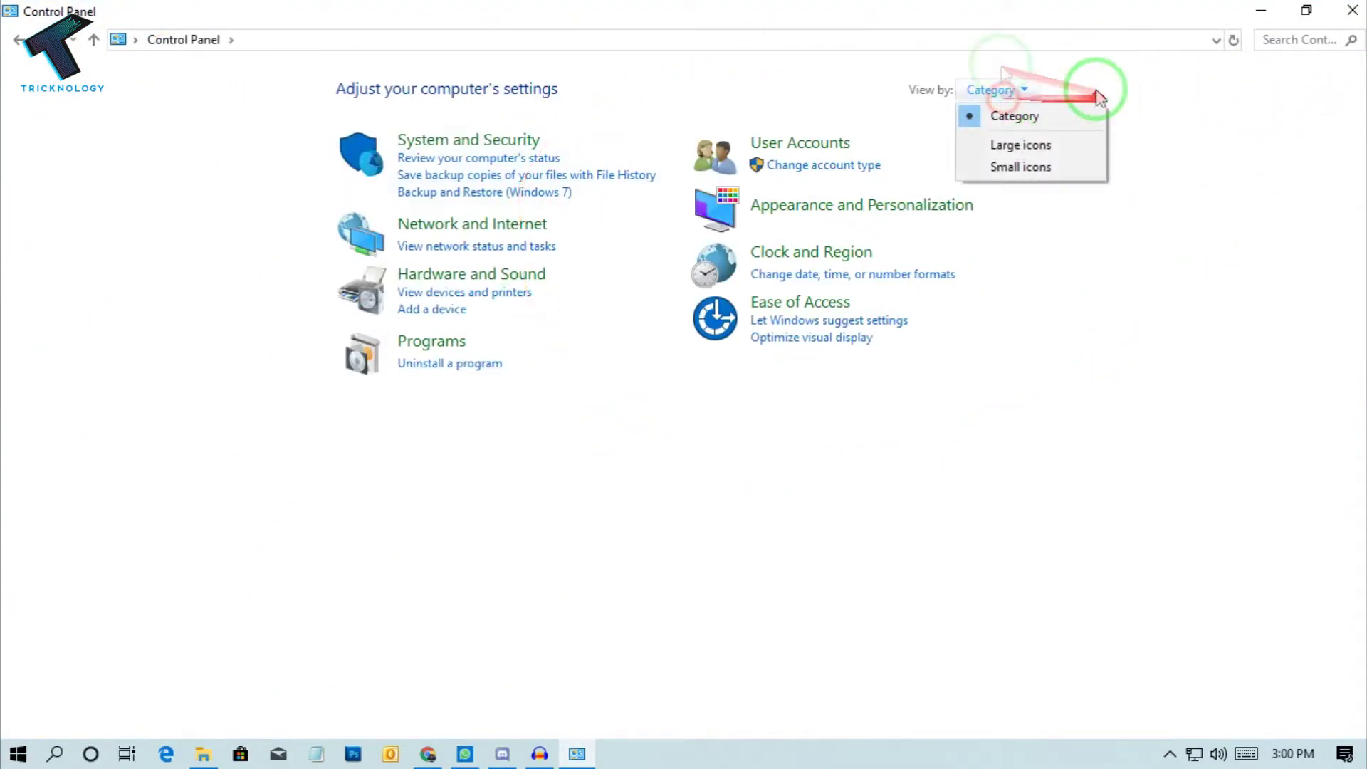
left_click(1022, 147)
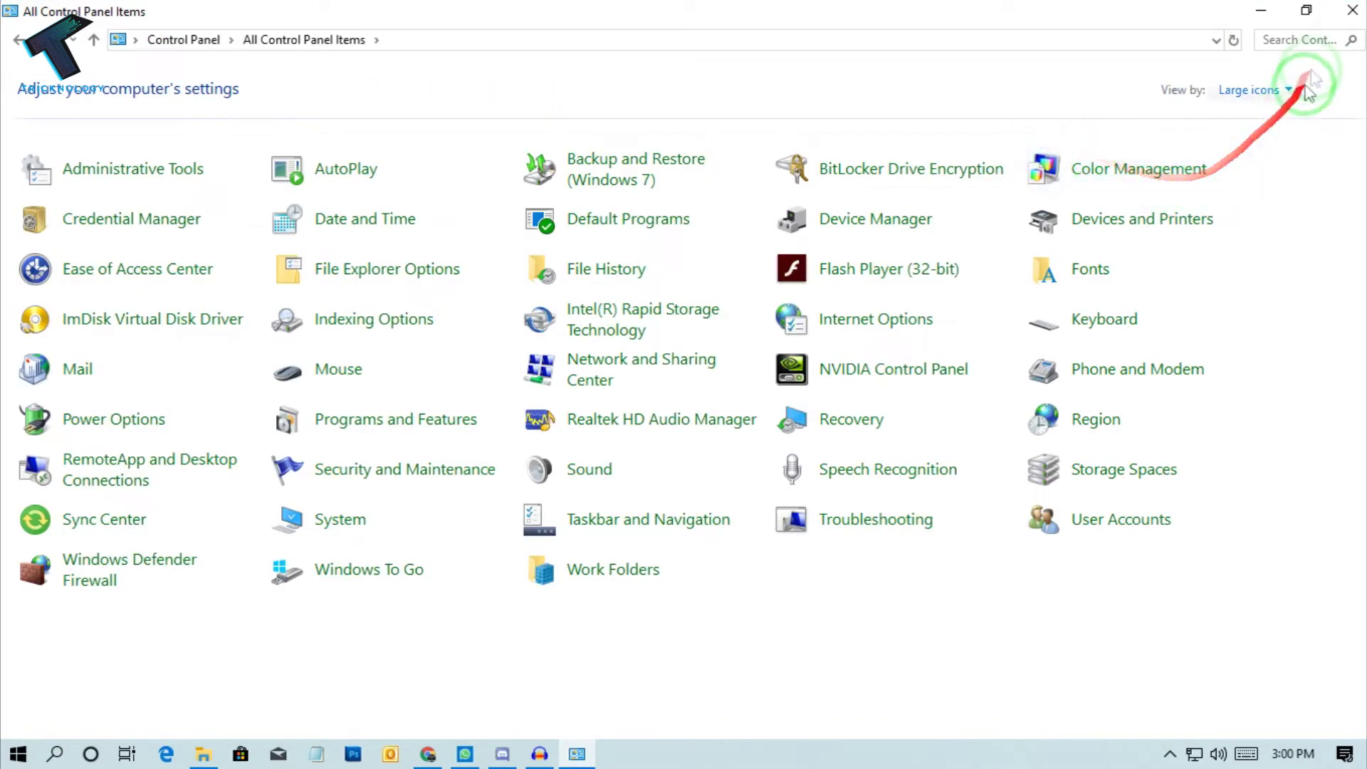
left_click(1314, 41)
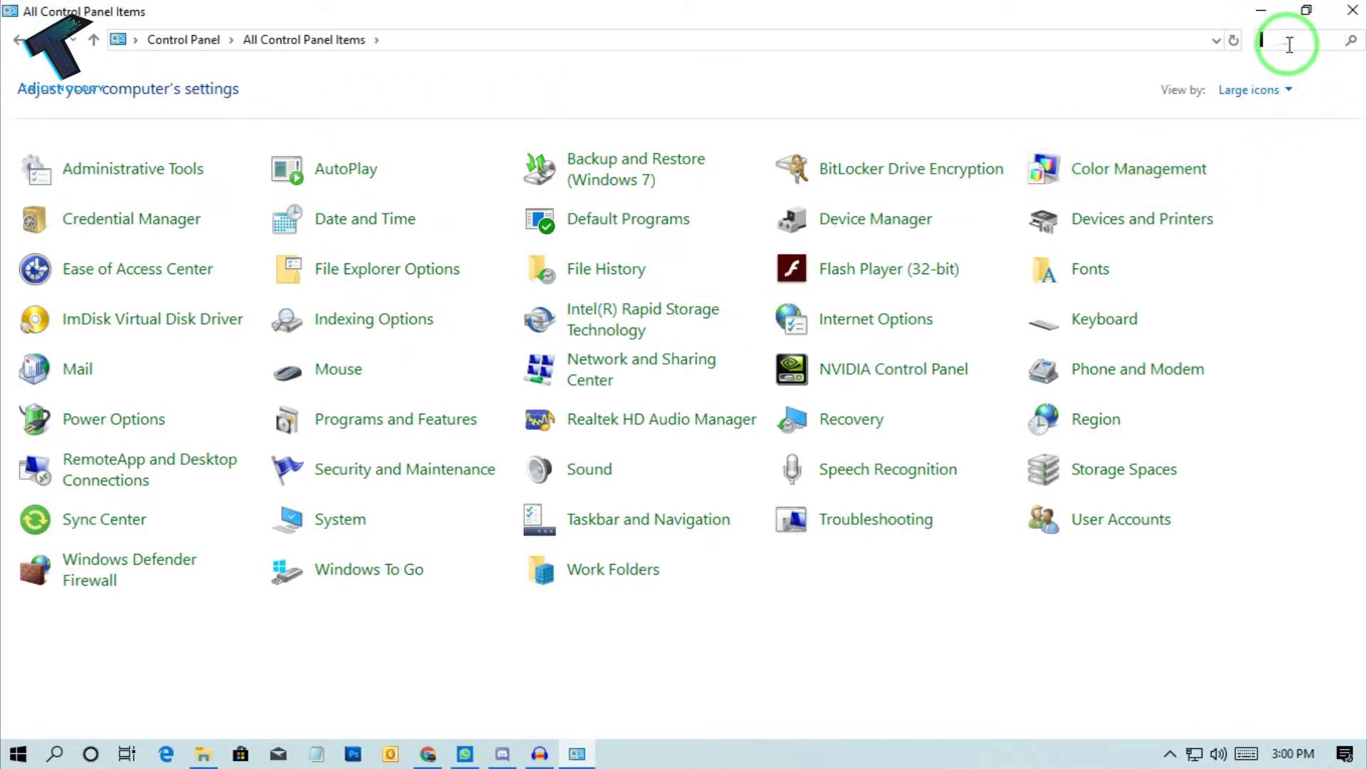
type("recovery")
Filter Control Panel by 'recovery' and start Create a recovery drive under System
key("Return")
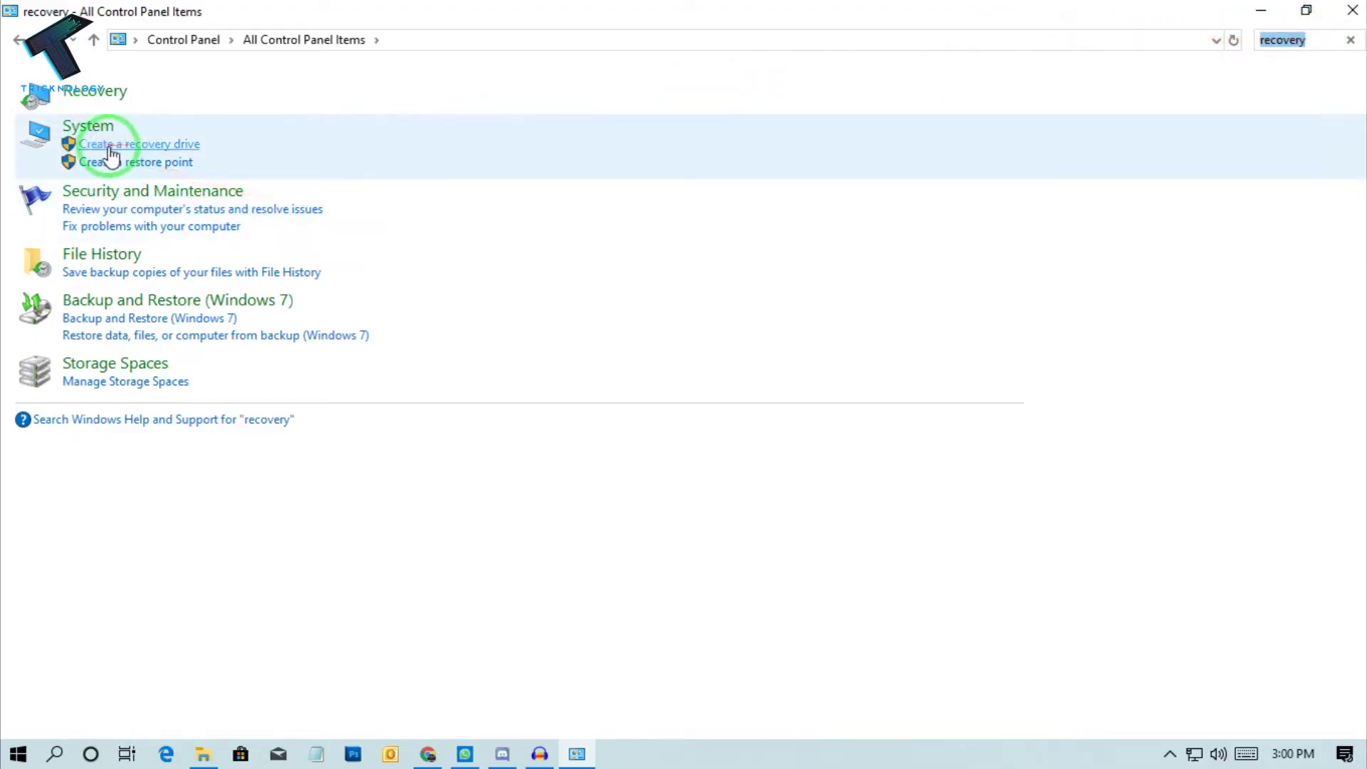
left_click(102, 143)
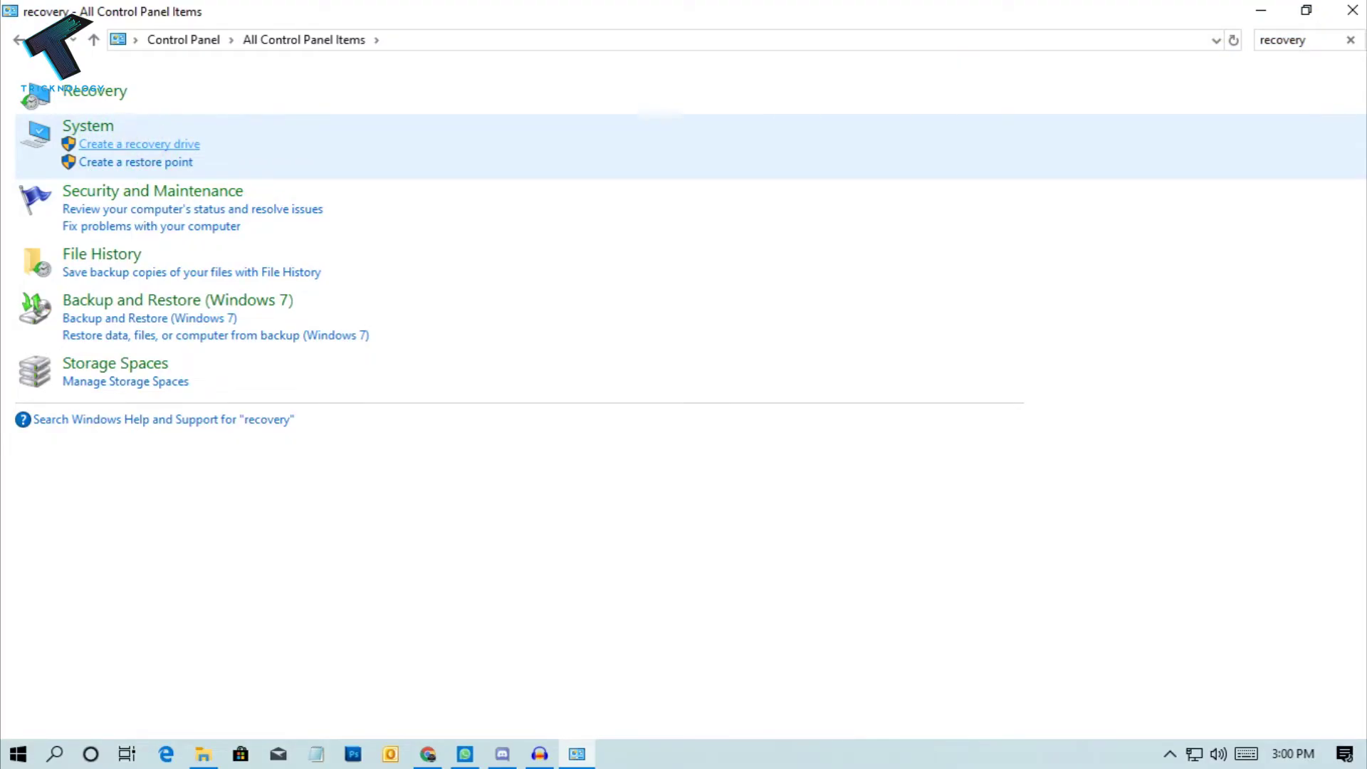
Keep 'Back up system files to the recovery drive' checked and continue to drive selection
left_click(1261, 9)
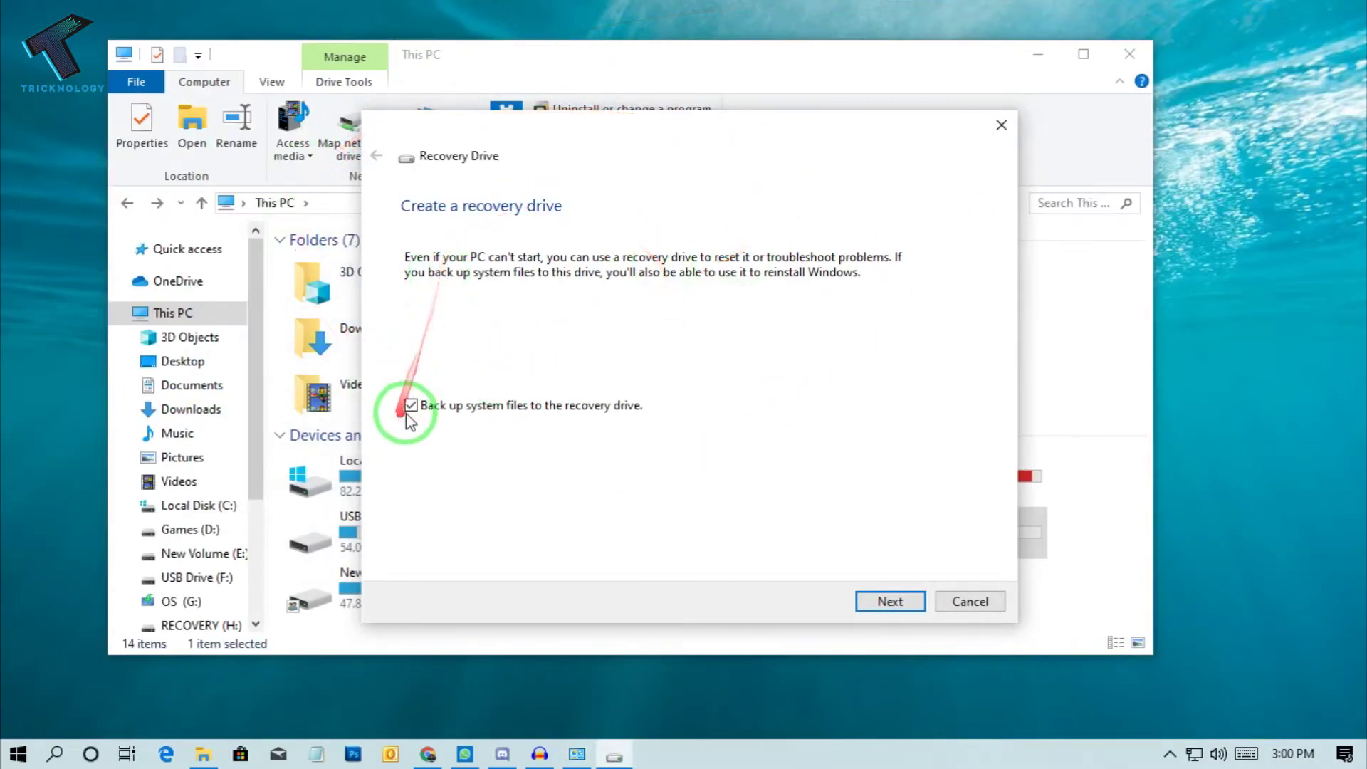
left_click(410, 406)
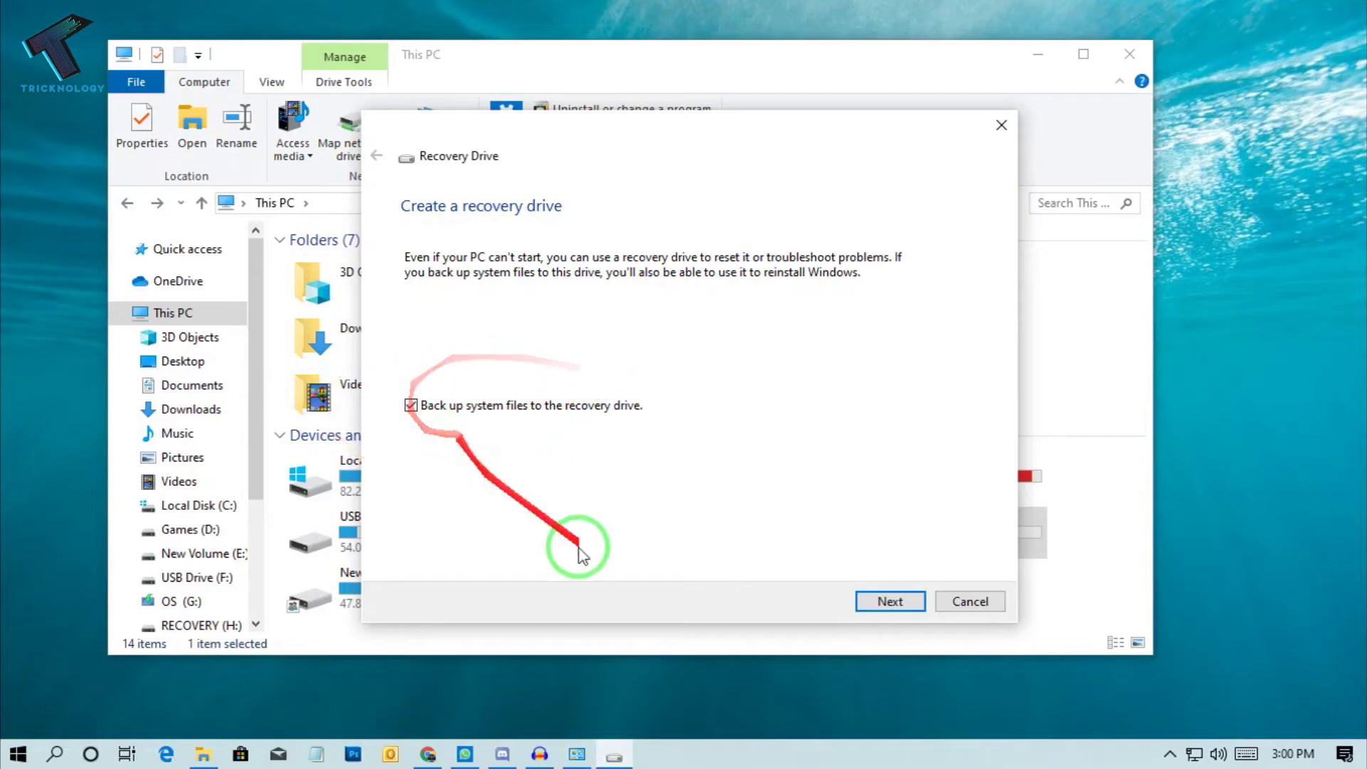
left_click(900, 608)
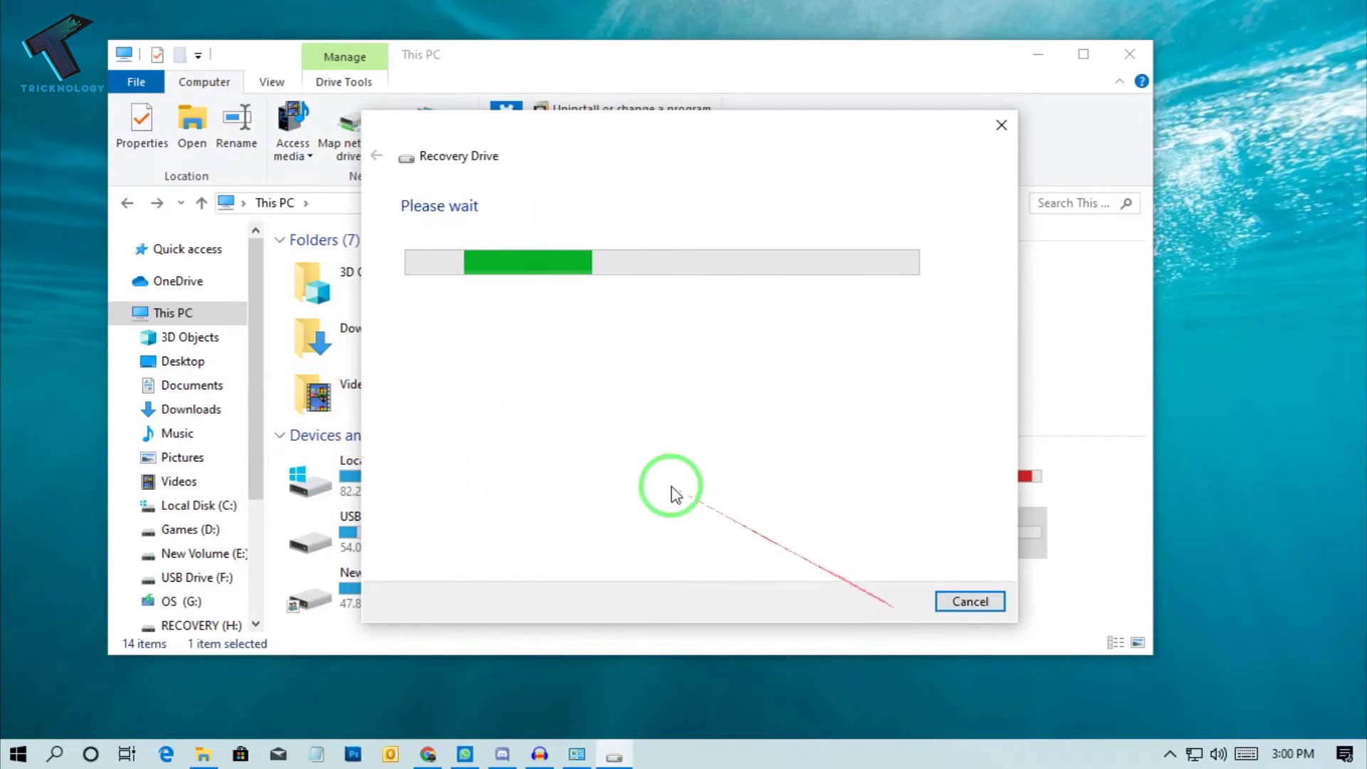
Arrange the wizard beside File Explorer so both windows' drive lists are visible
left_click_drag(644, 130, 747, 143)
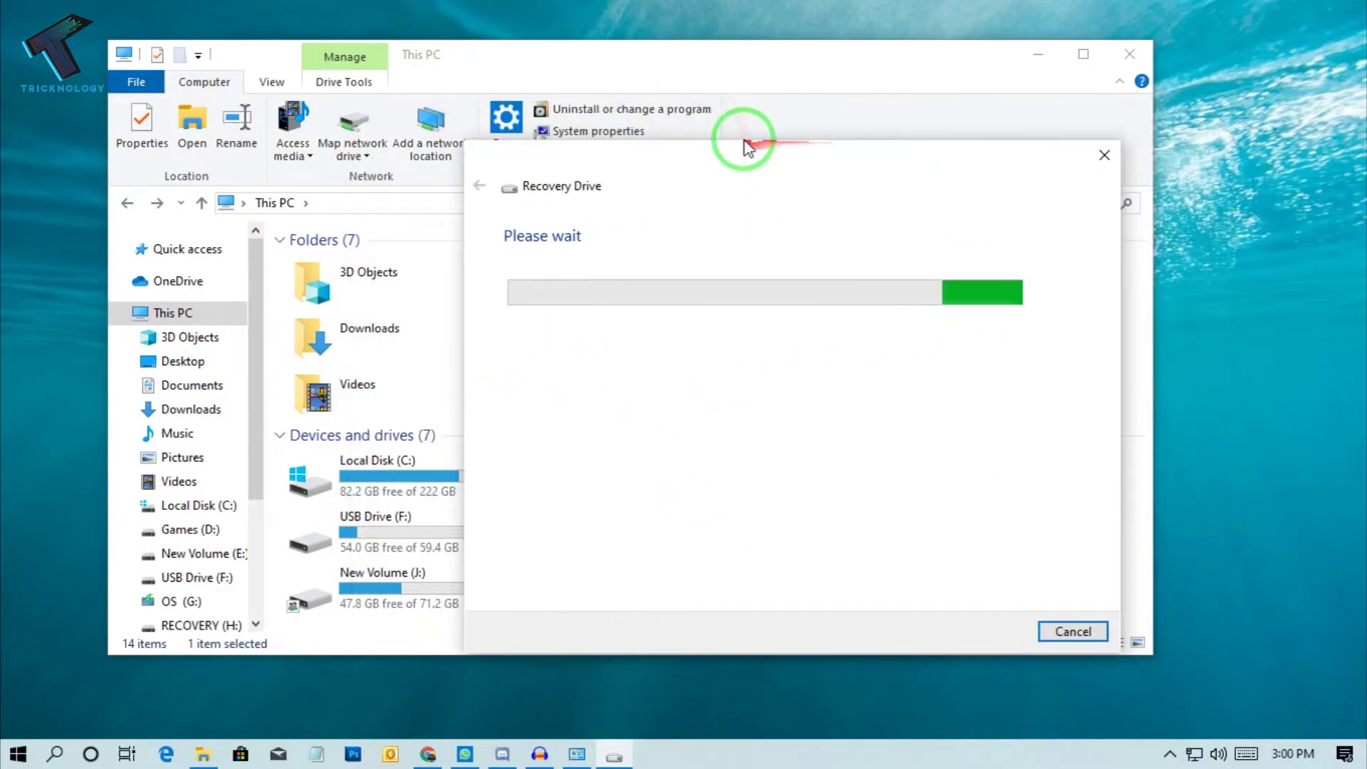
left_click(649, 50)
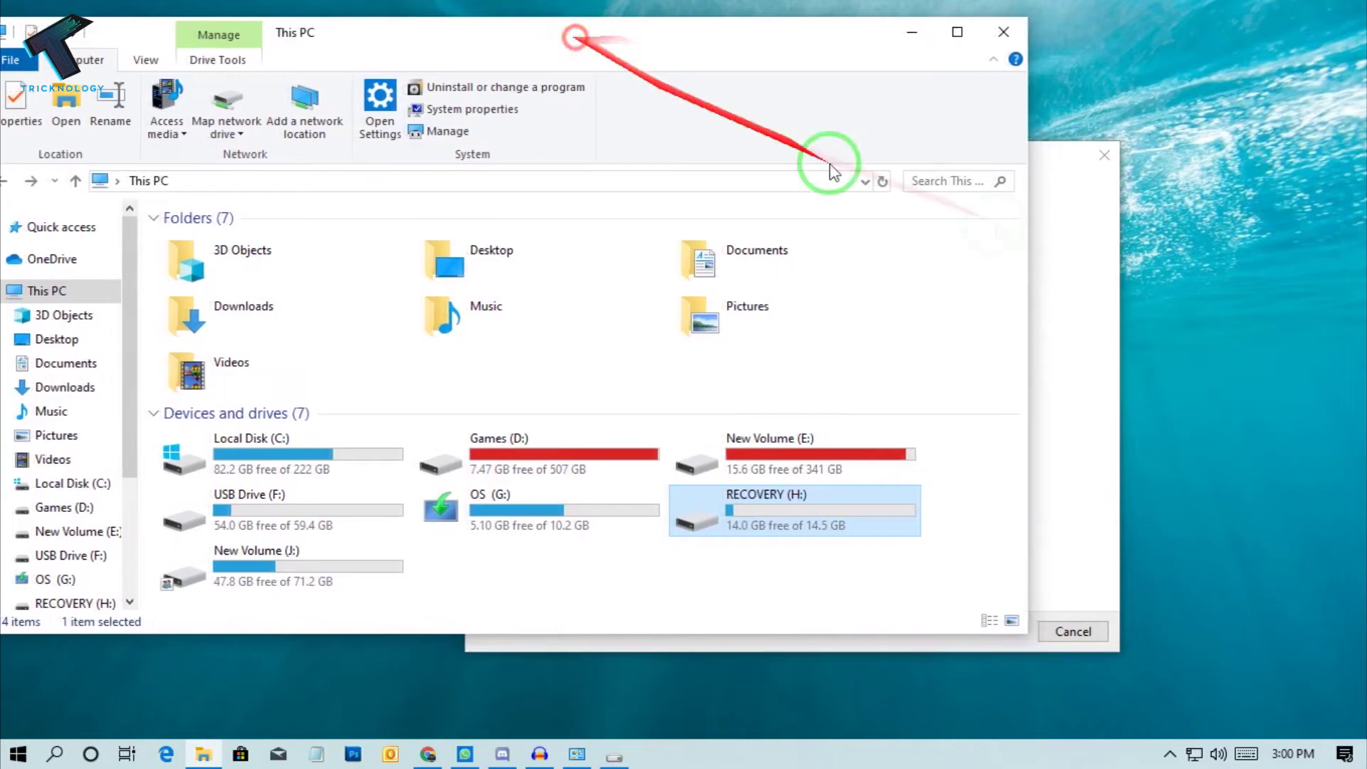
left_click(1074, 266)
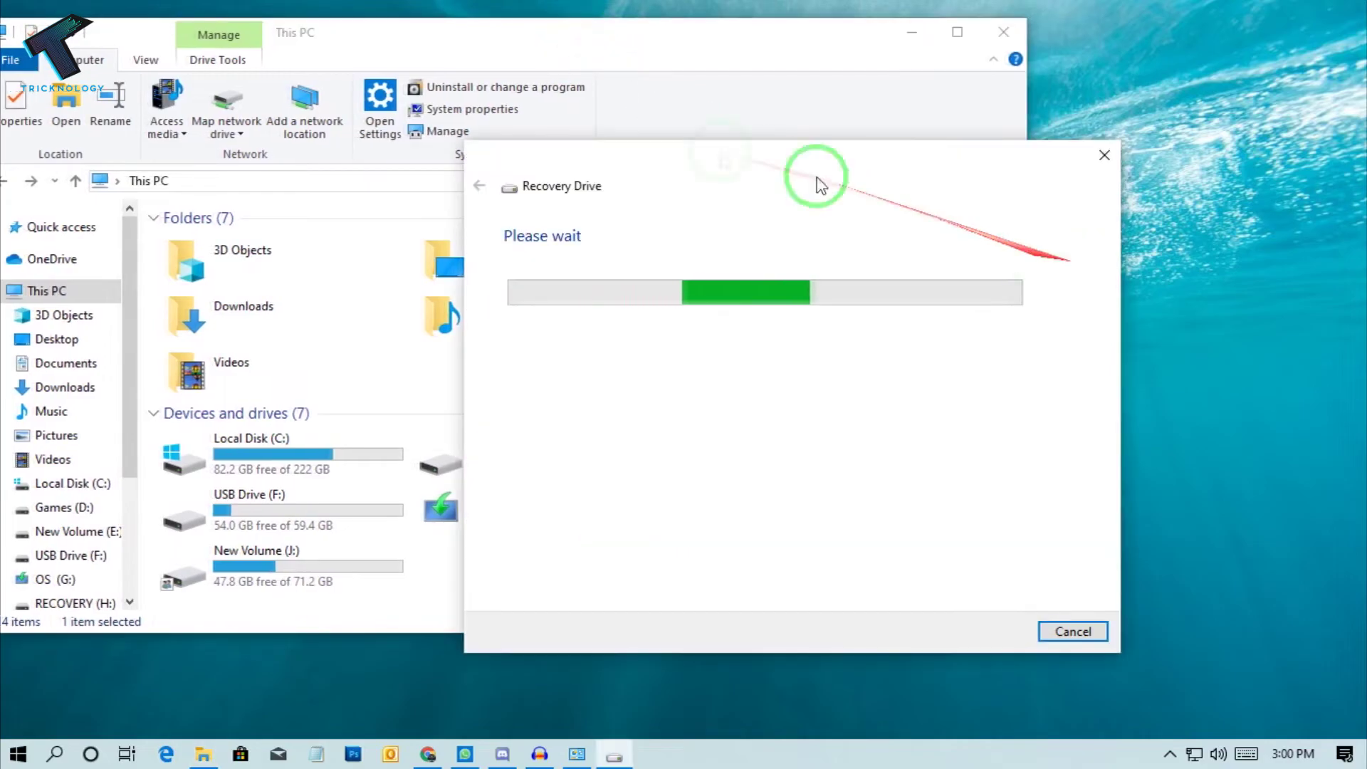
mouse_move(819, 177)
left_mouse_down()
mouse_move(740, 253)
mouse_move(695, 190)
left_mouse_up()
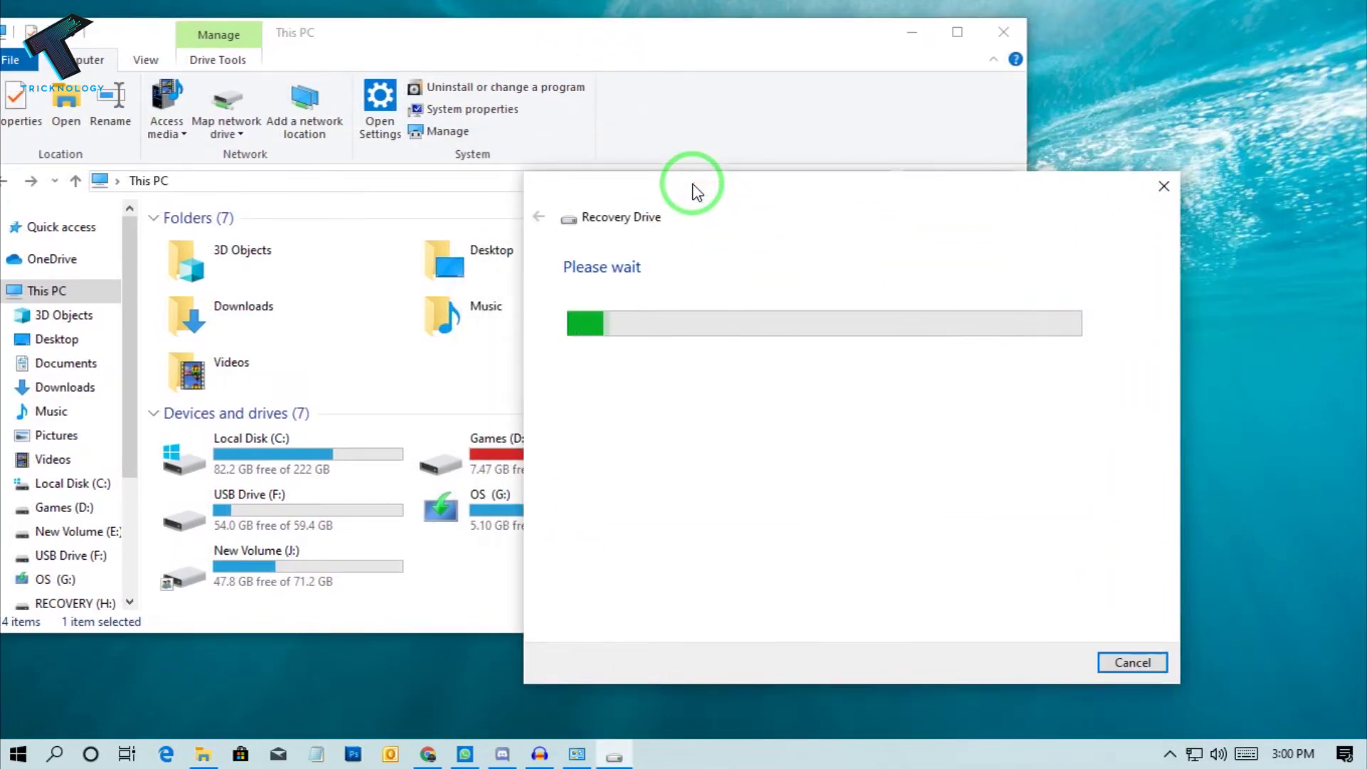
left_click_drag(705, 190, 794, 188)
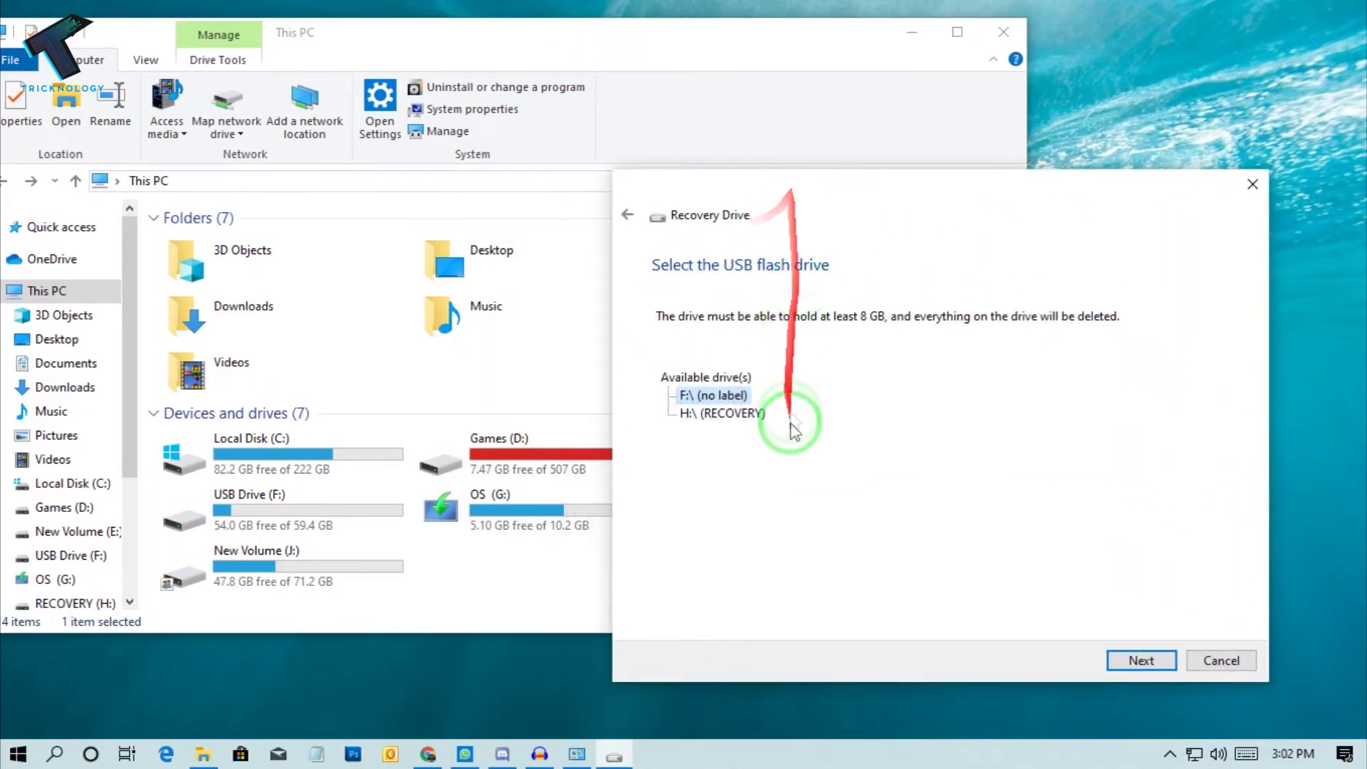
Pick H:\ (RECOVERY) in the wizard and cross-check it against RECOVERY (H:) in File Explorer
left_click(690, 413)
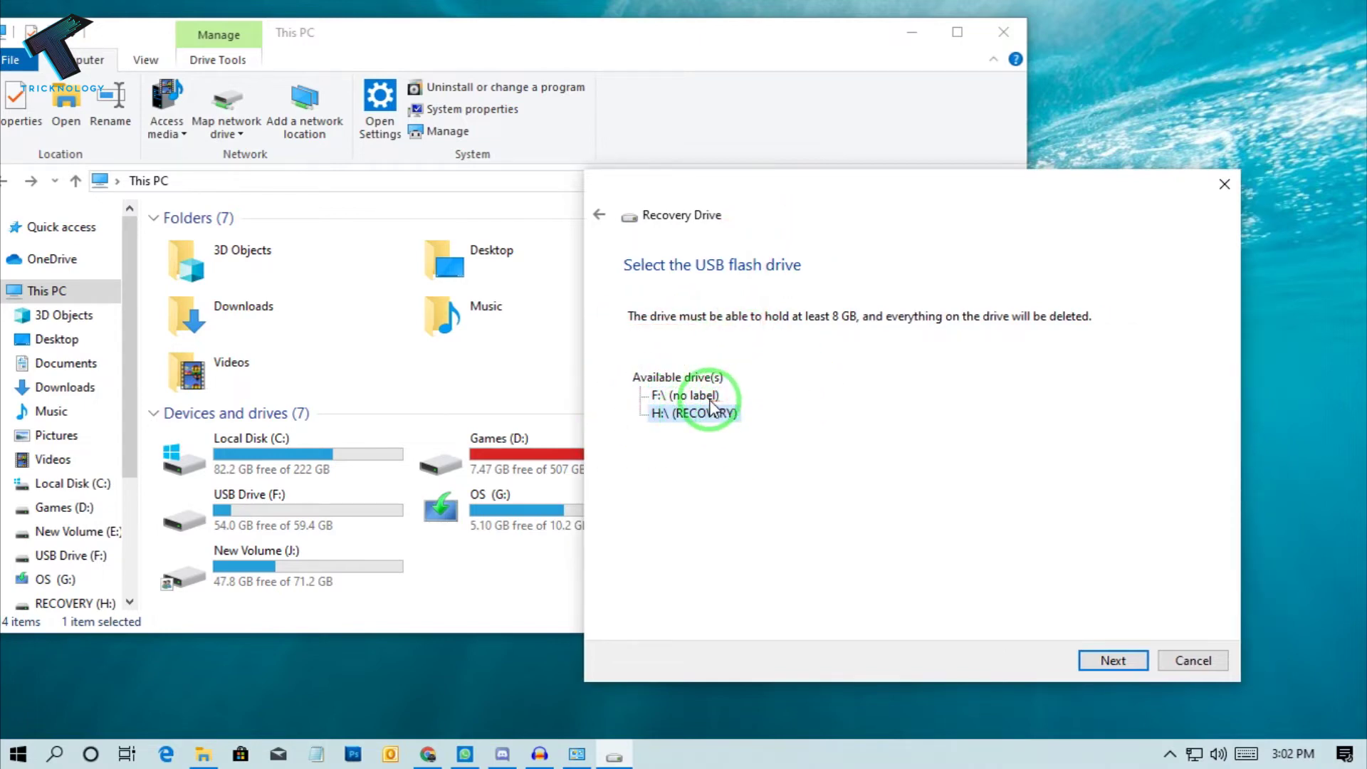
left_click_drag(718, 188, 970, 171)
left_click(755, 524)
left_click(796, 486)
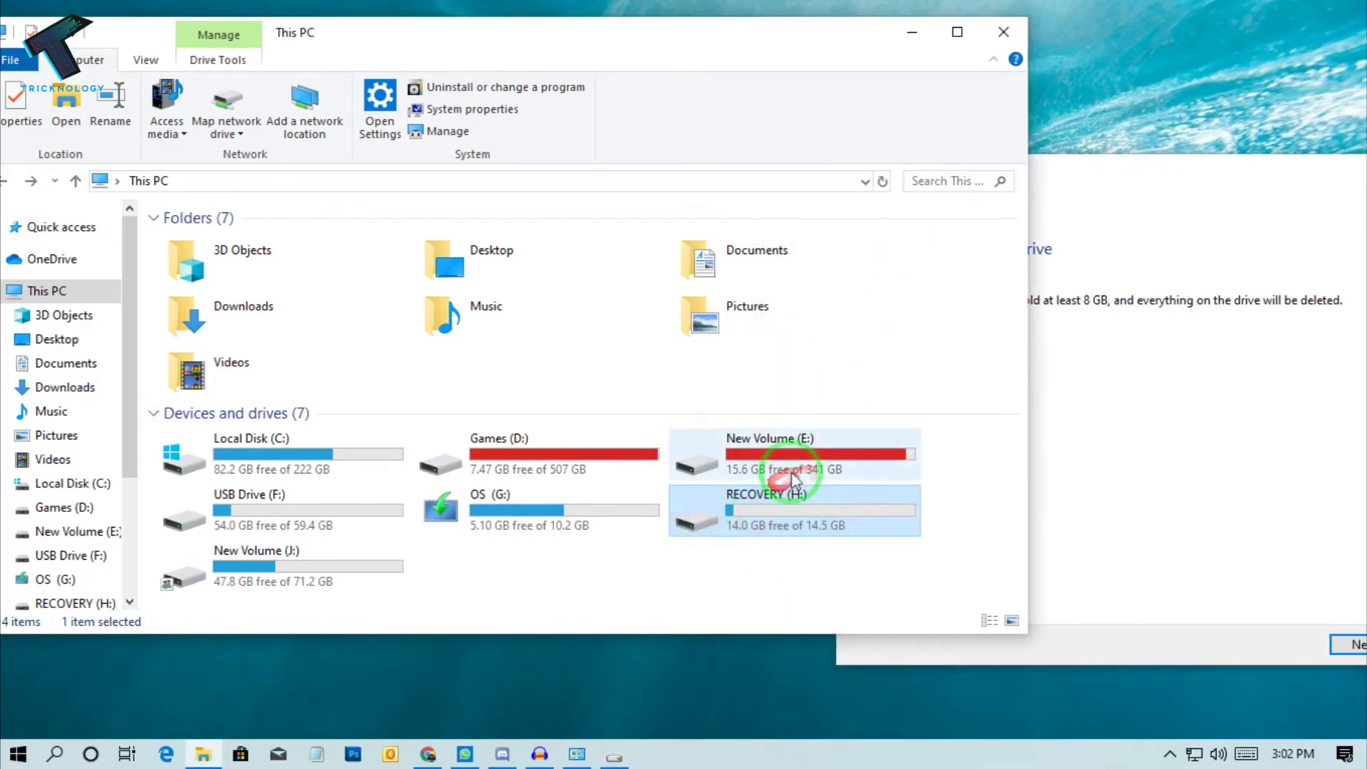
left_click(790, 500)
left_click(832, 537)
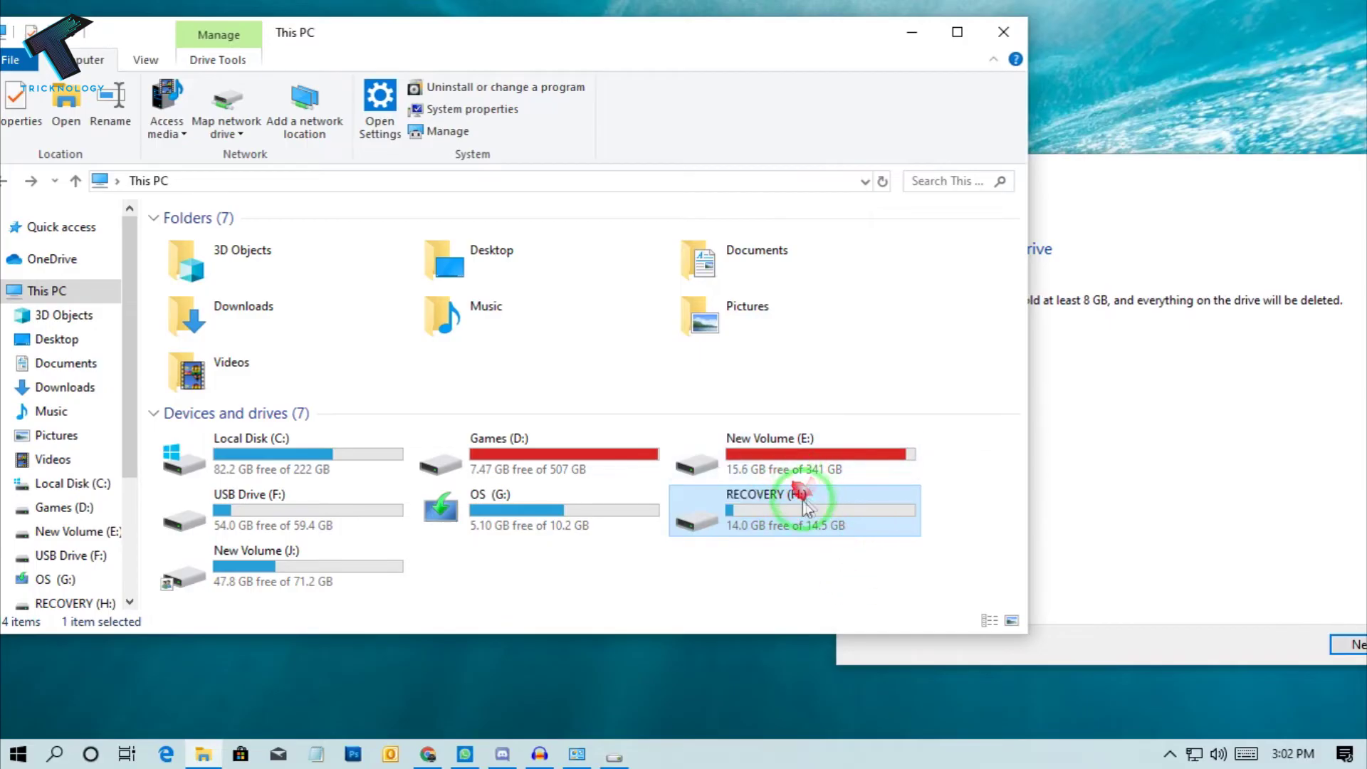
Keep H:\ (RECOVERY) chosen and centre the wizard window again
left_click(1062, 400)
left_click(913, 397)
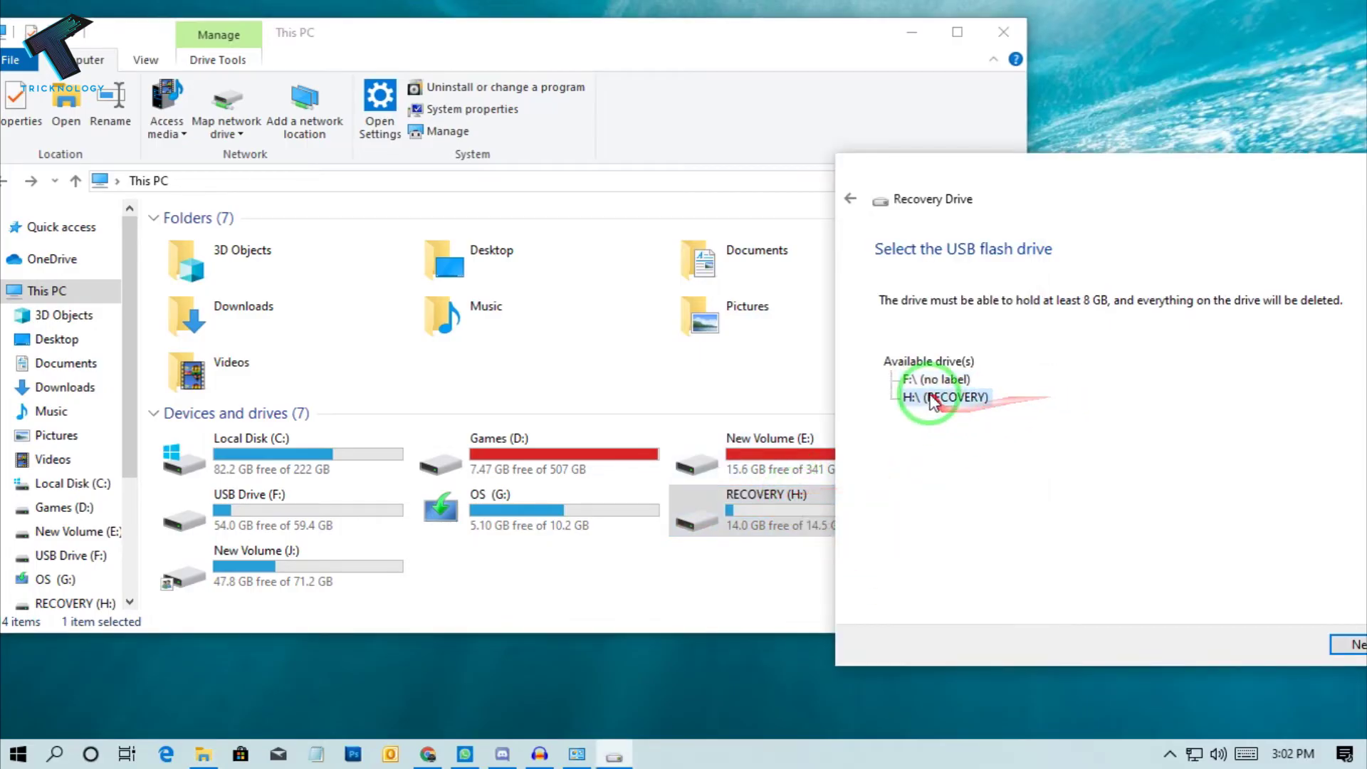
left_click_drag(1093, 220, 643, 201)
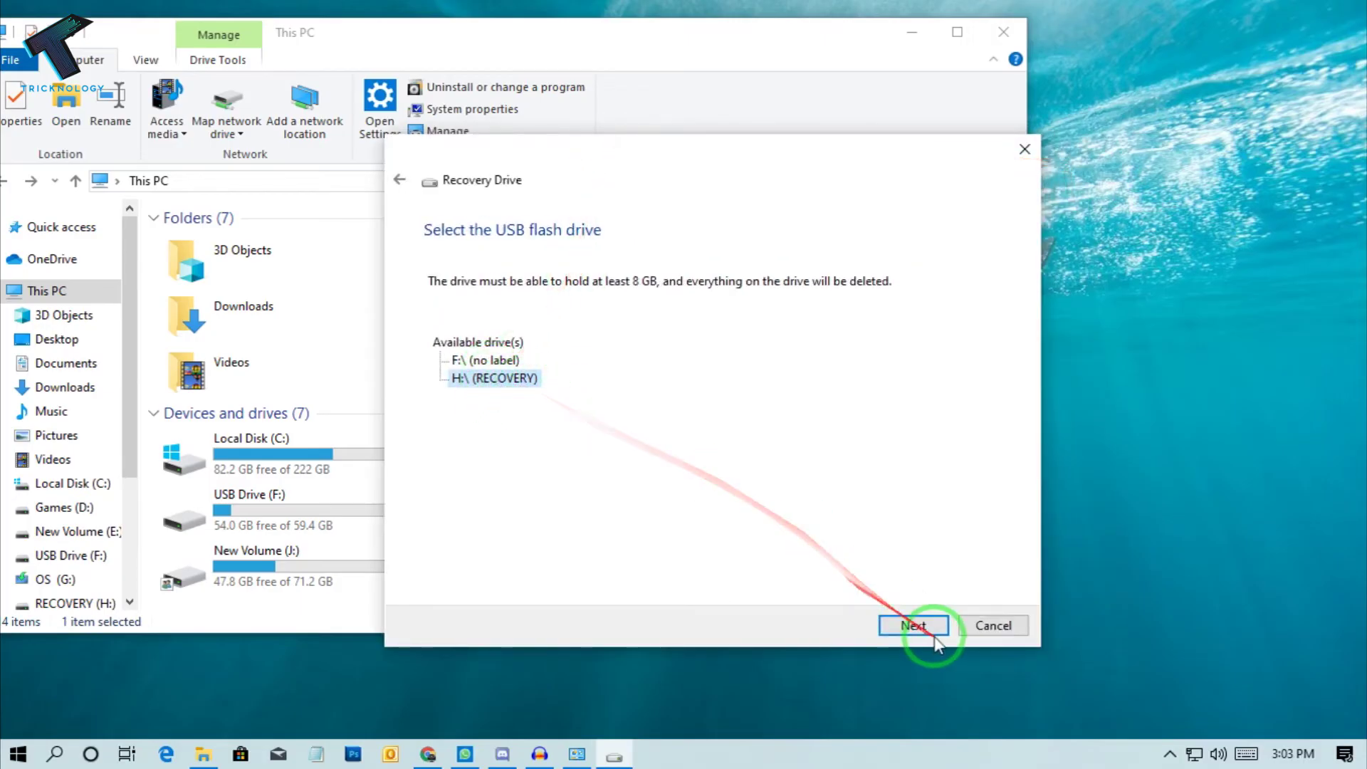
Reach the Create the recovery drive page warning that everything on H: will be deleted
left_click(917, 628)
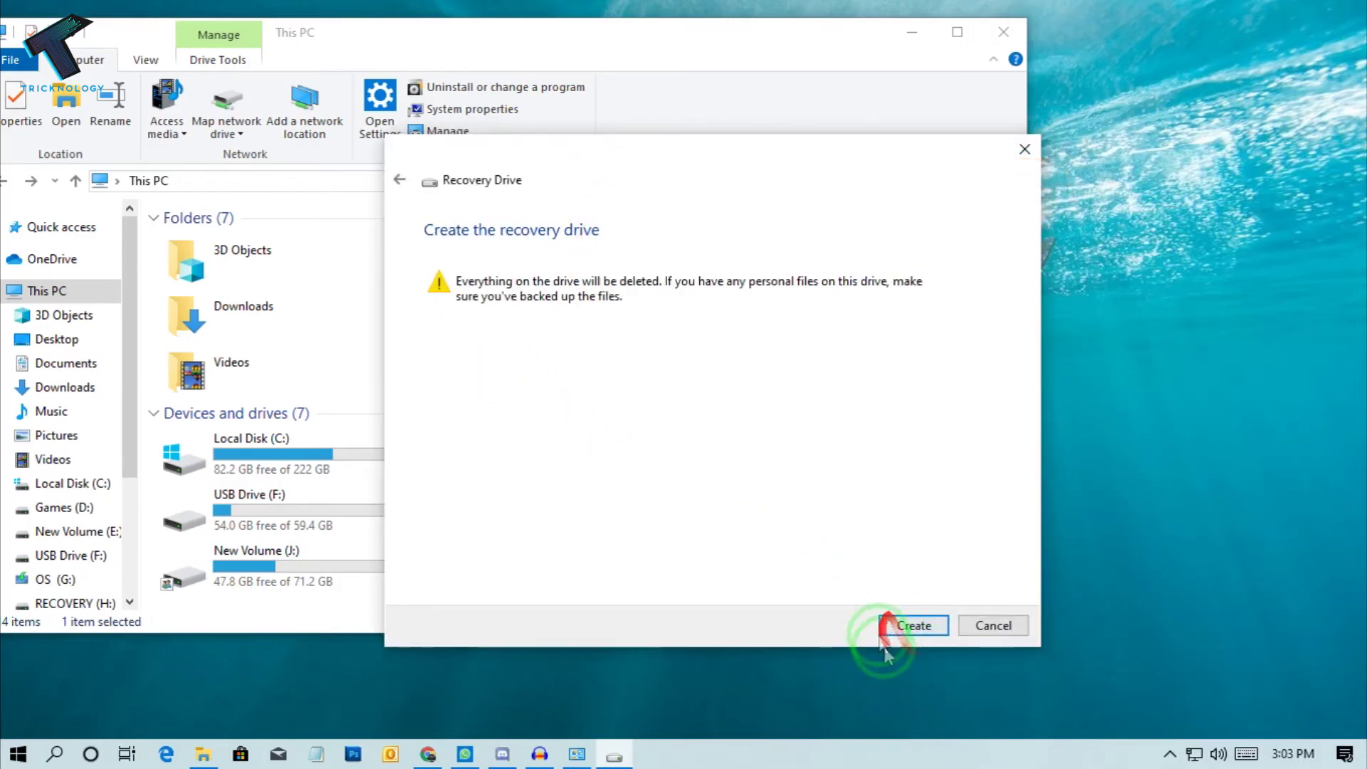
left_click_drag(631, 160, 1061, 134)
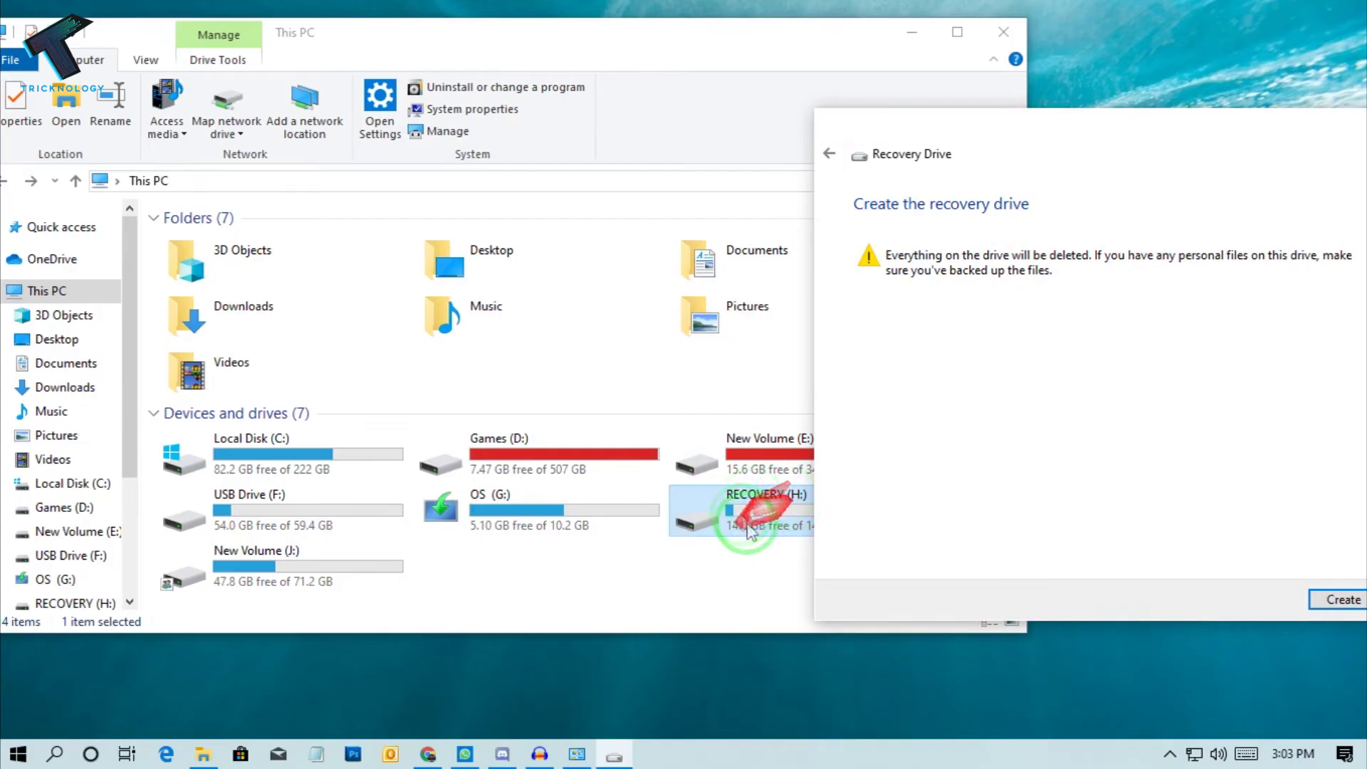
left_click_drag(977, 126, 571, 153)
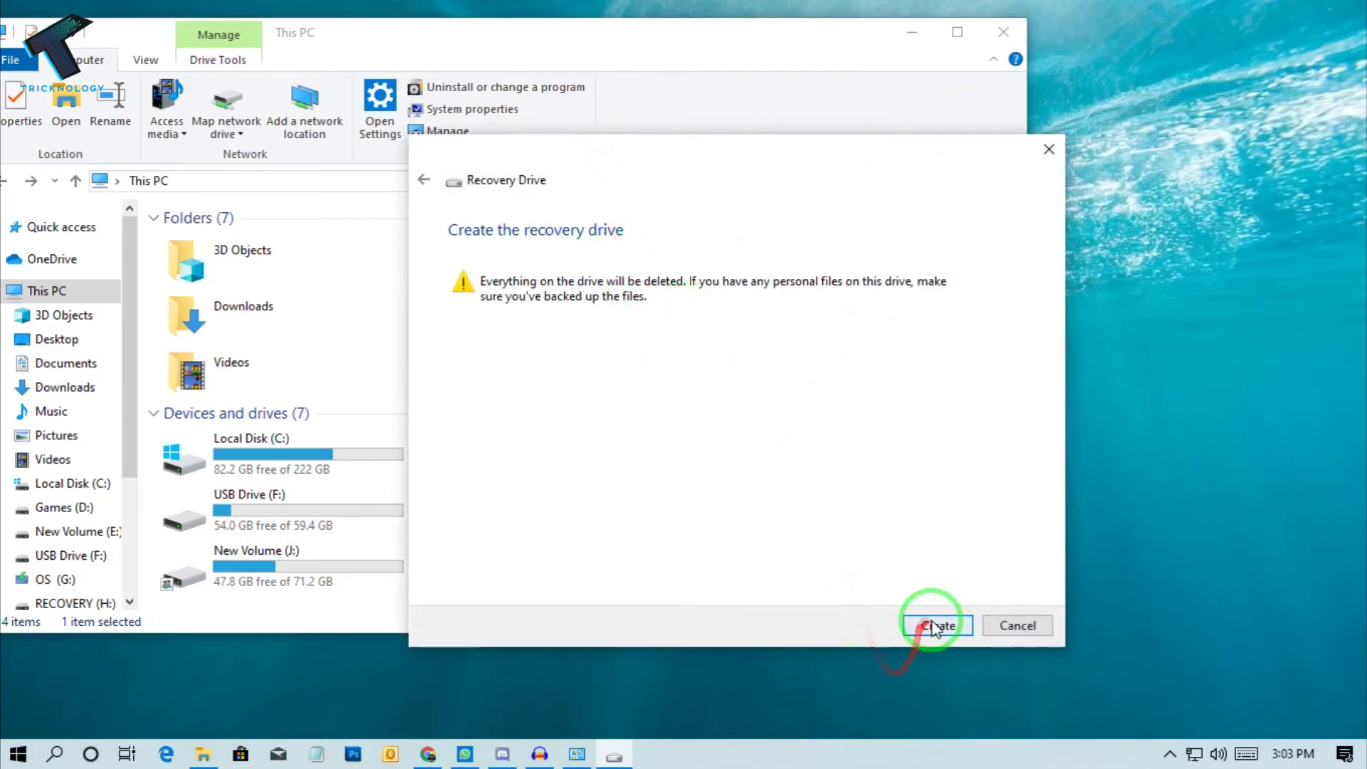
Confirm Create so the wizard begins formatting H: and building the recovery drive
left_click(936, 626)
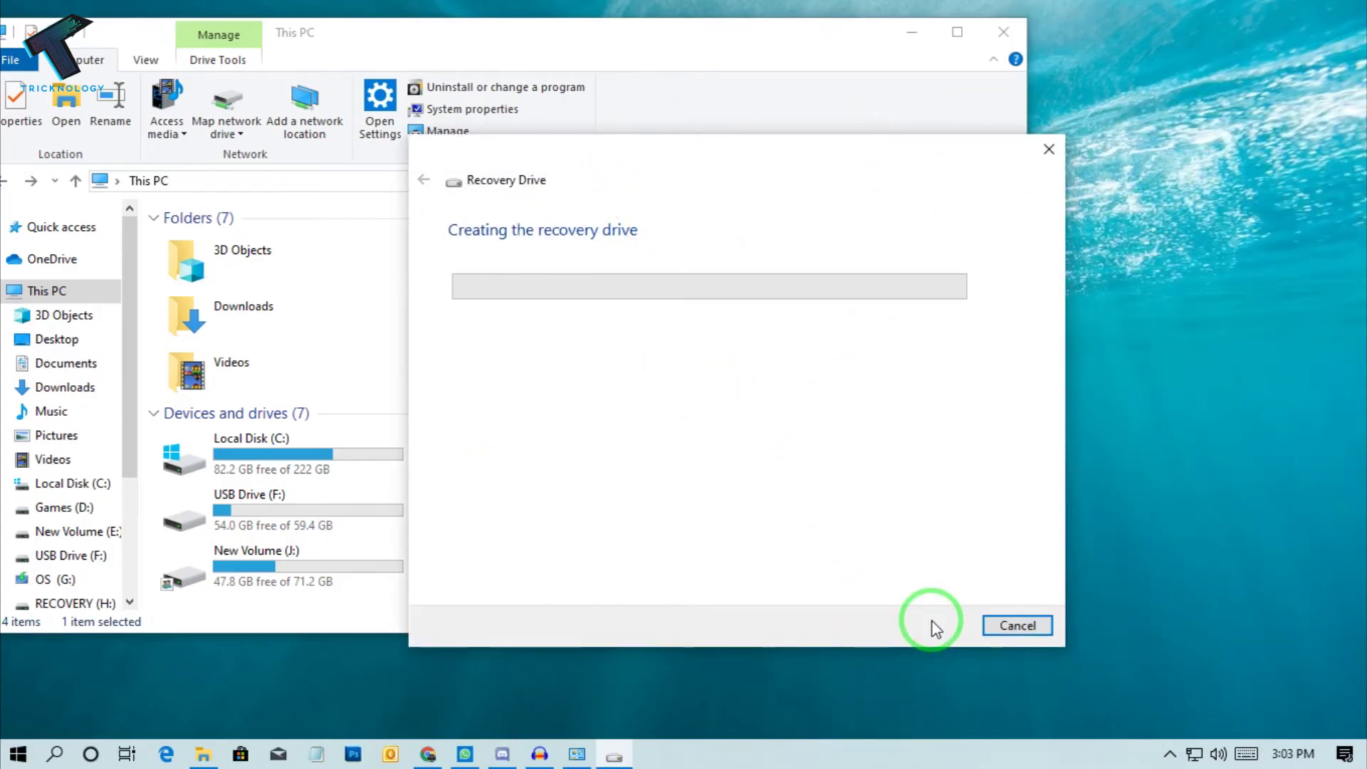